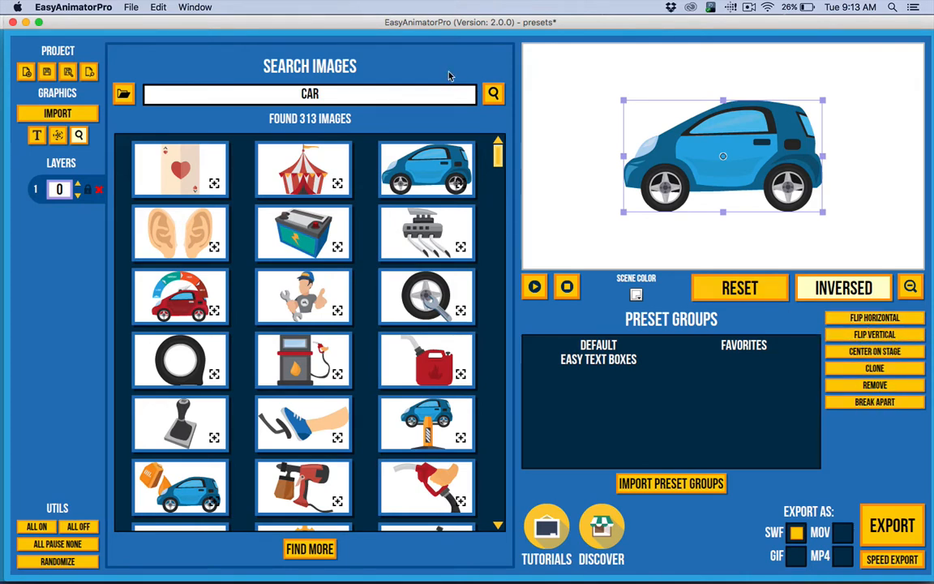
Close the image search and display the transformation properties of the car graphic.
{"action": "left_click", "coordinate": [81, 137]}
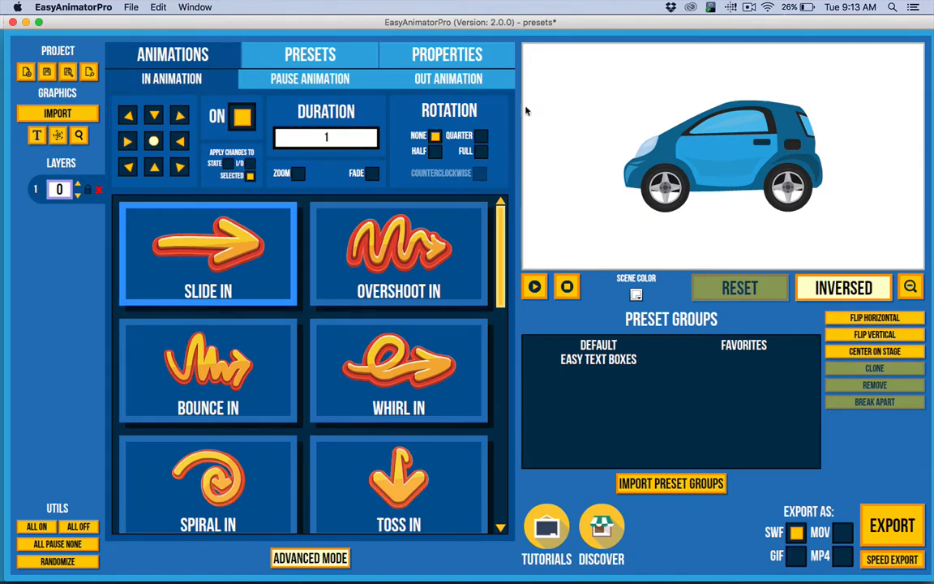
{"action": "left_click", "coordinate": [432, 55]}
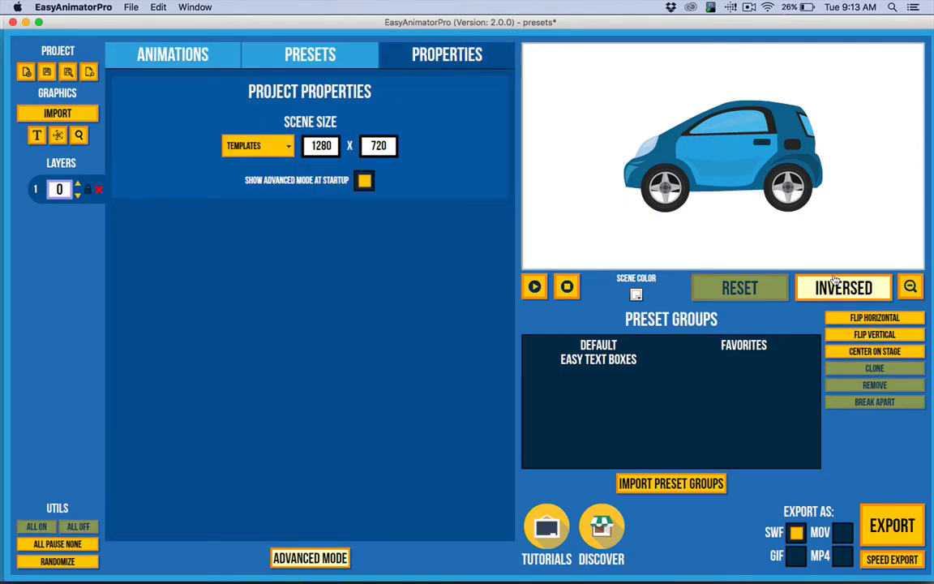
{"action": "left_click", "coordinate": [756, 147]}
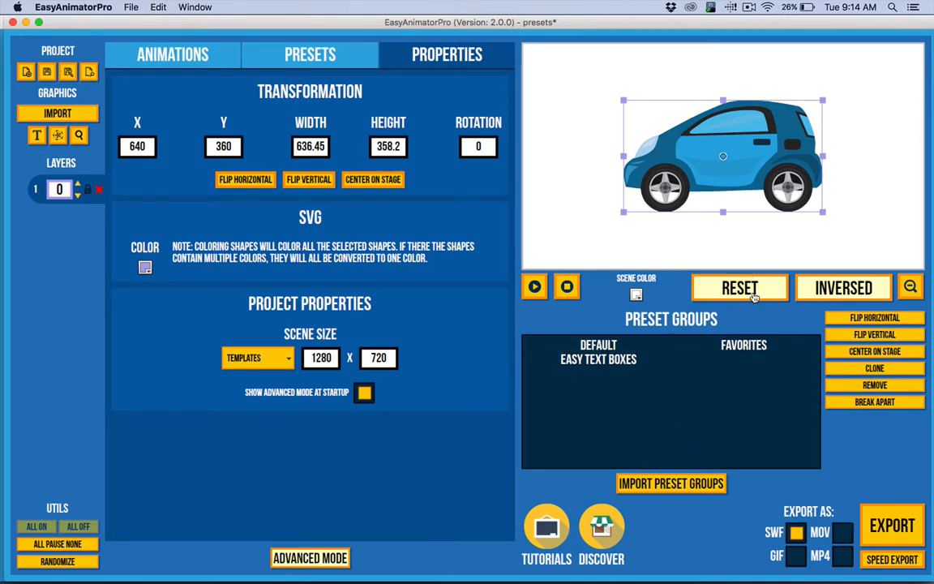
Apply the Drop Spin Hop on Top (for 3 images) preset to all images, reset the car and preview the animation.
{"action": "left_click", "coordinate": [272, 60]}
{"action": "left_click", "coordinate": [297, 269]}
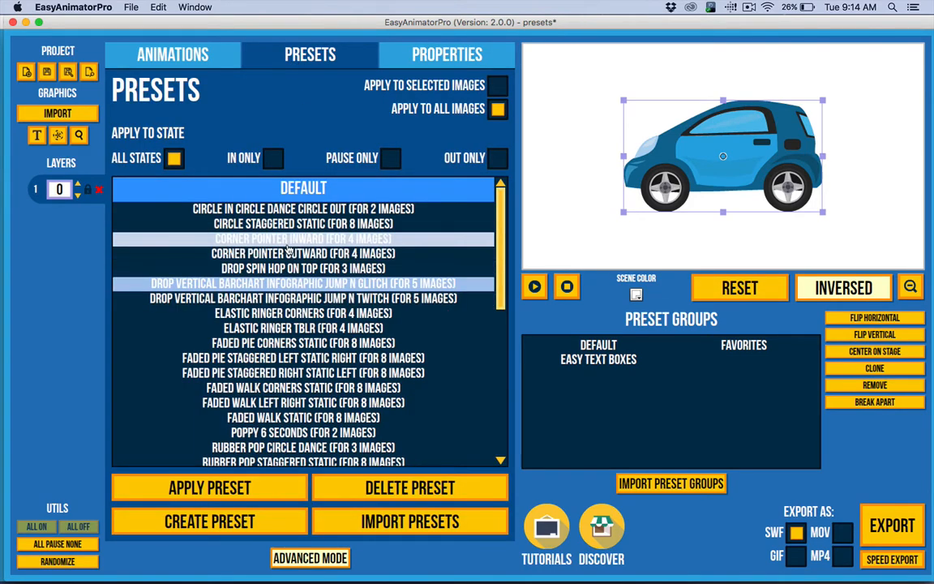
{"action": "left_click", "coordinate": [222, 488]}
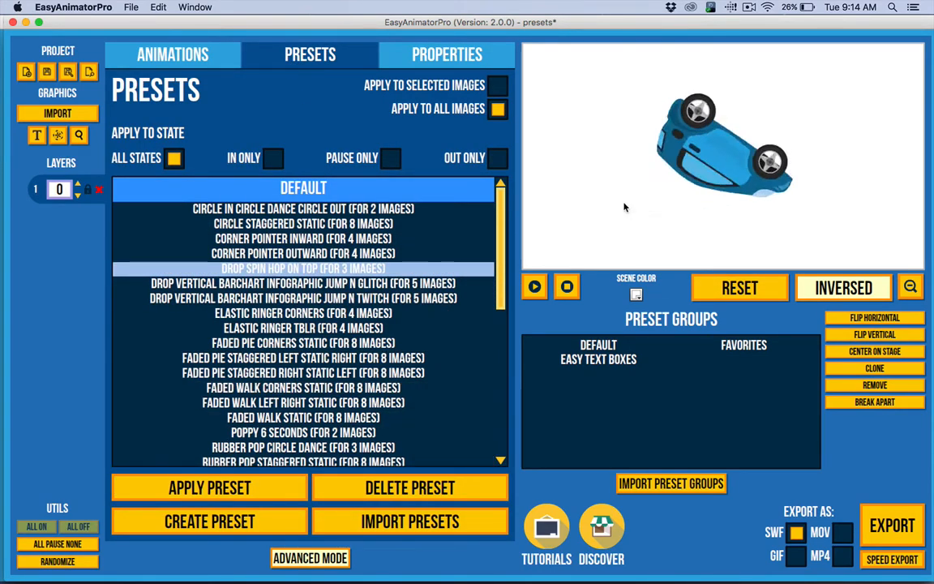
{"action": "left_click", "coordinate": [739, 300]}
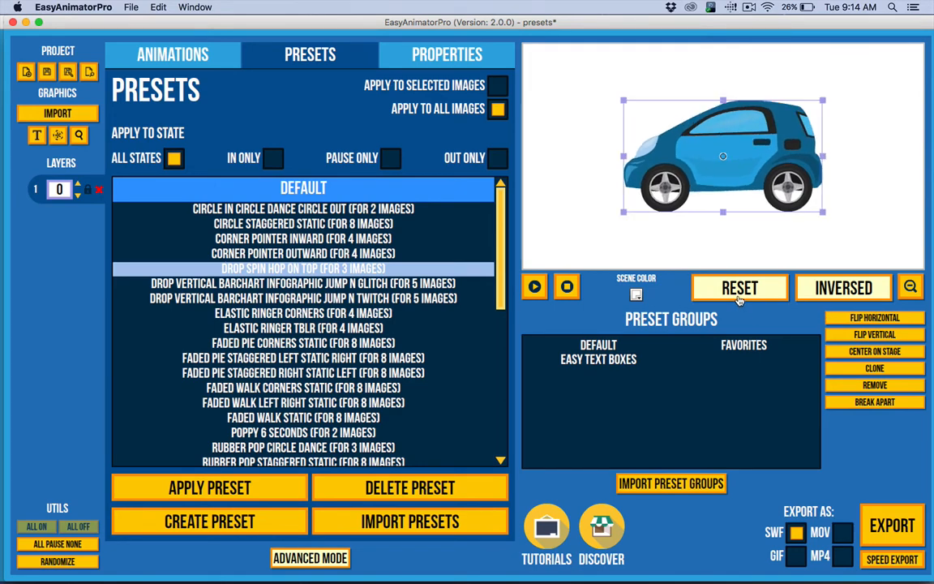
{"action": "left_click", "coordinate": [539, 287]}
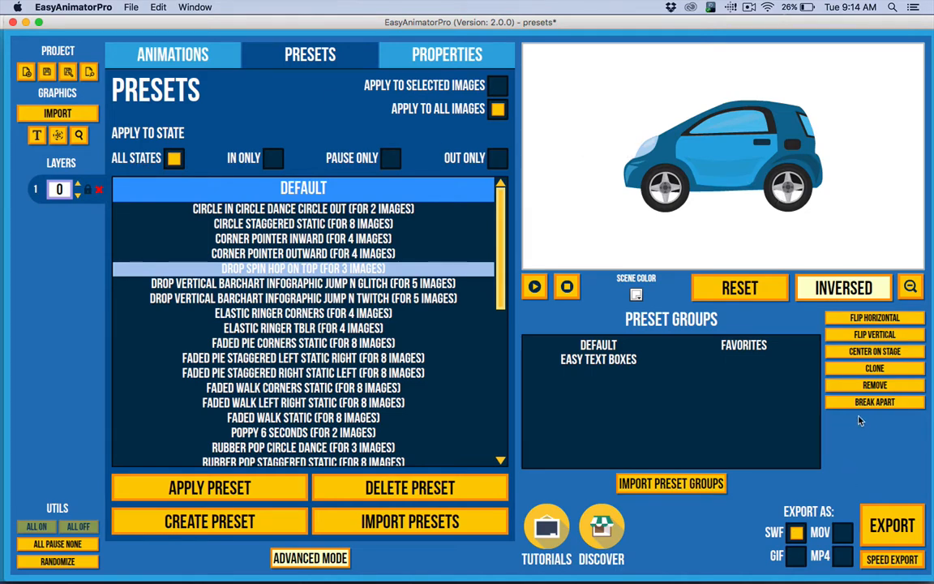
Examine the Text tool's built-in, system and favorite font lists.
{"action": "left_click", "coordinate": [37, 135]}
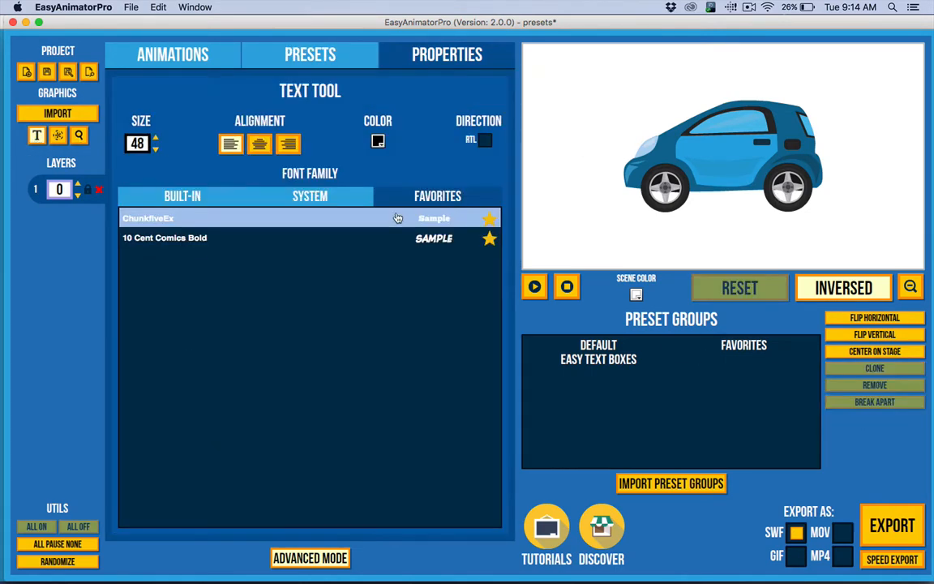
{"action": "left_click", "coordinate": [212, 196]}
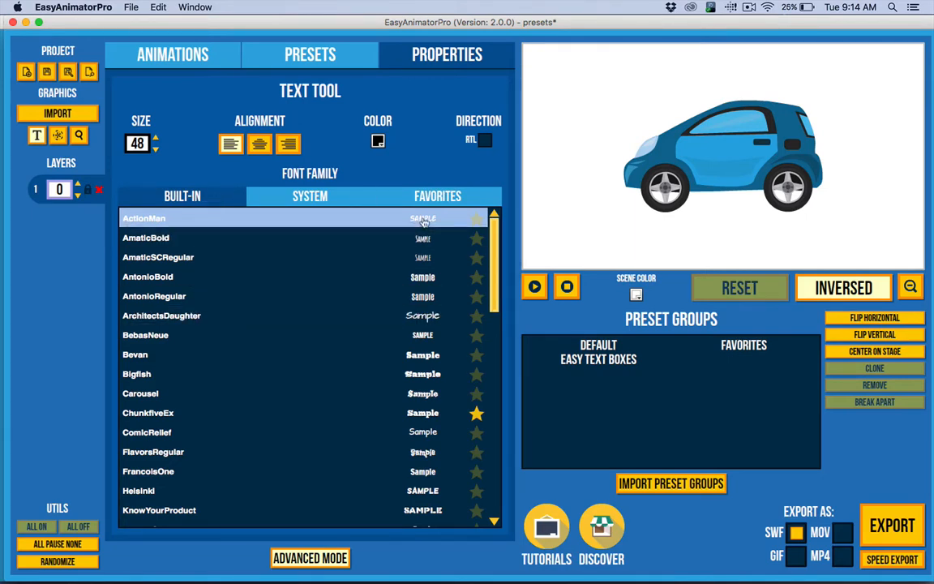
{"action": "left_click", "coordinate": [340, 197]}
{"action": "scroll", "coordinate": [274, 369], "scroll_direction": "down", "scroll_amount": 20}
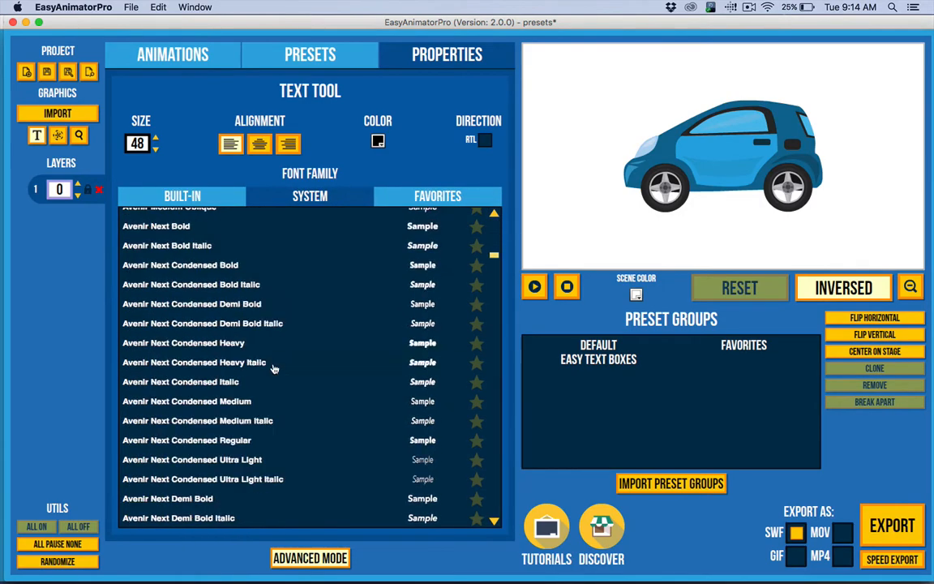
{"action": "scroll", "coordinate": [274, 369], "scroll_direction": "up", "scroll_amount": 20}
{"action": "scroll", "coordinate": [274, 368], "scroll_direction": "up", "scroll_amount": 10}
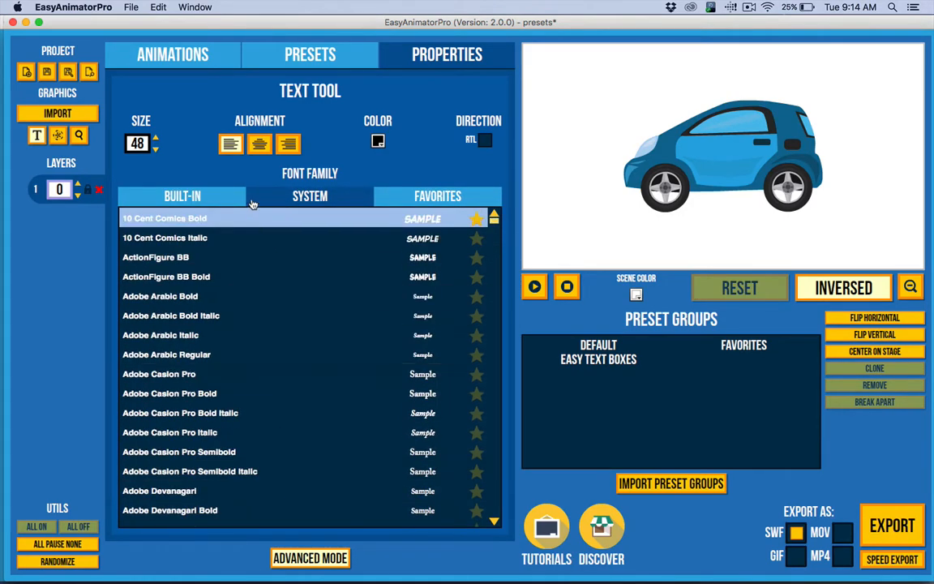
{"action": "left_click", "coordinate": [394, 201]}
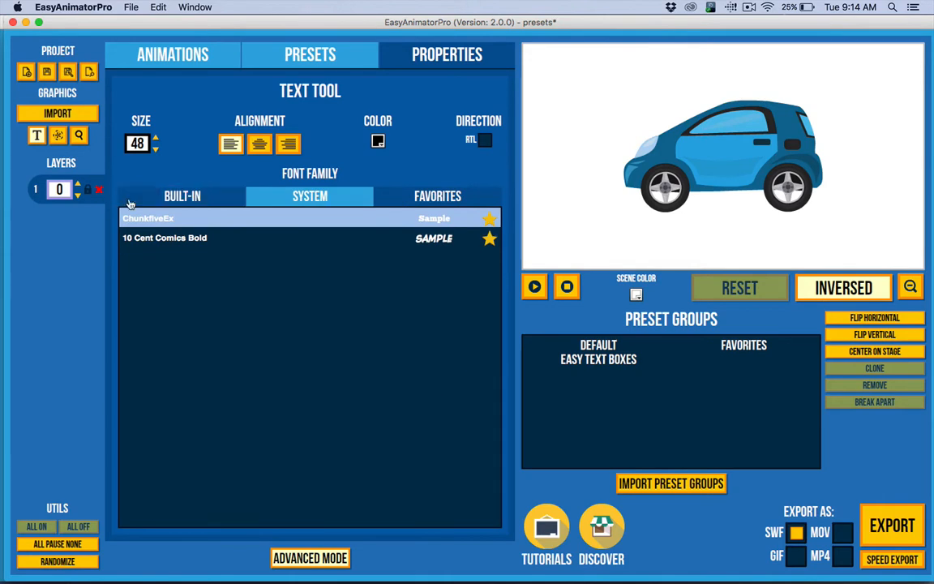
{"action": "left_click", "coordinate": [292, 194]}
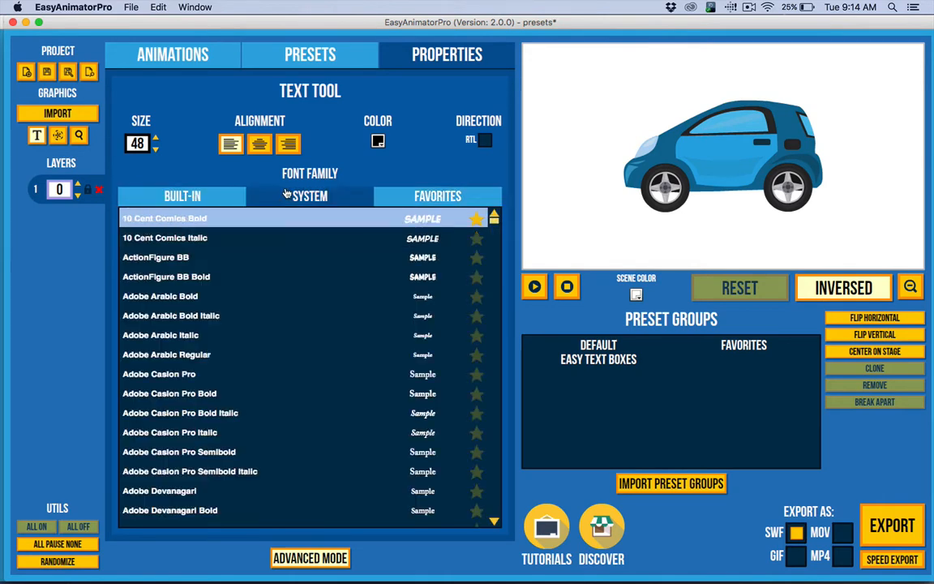
{"action": "left_click", "coordinate": [399, 203]}
{"action": "left_click", "coordinate": [205, 216]}
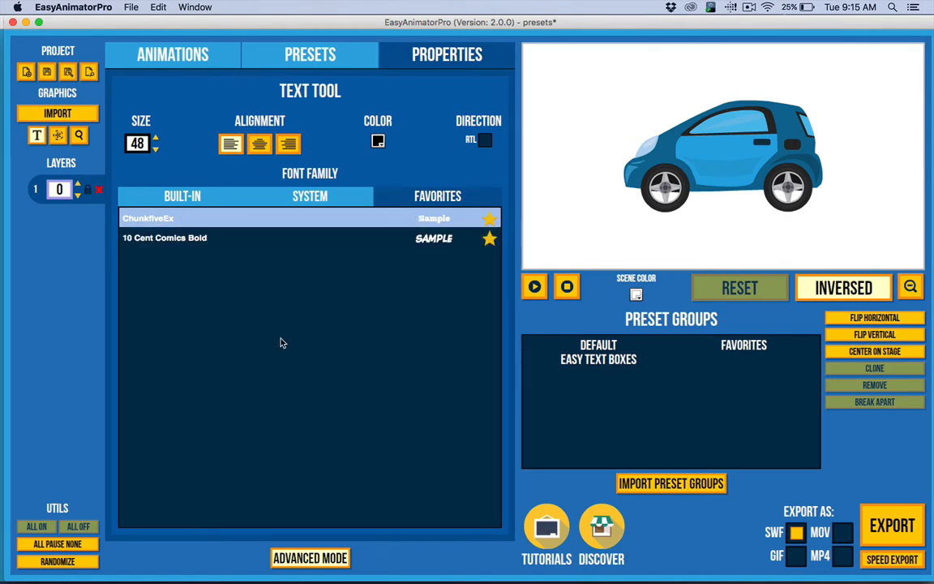
Browse the Animation FX library, looking through the effects in the Blobs1 category.
{"action": "left_click", "coordinate": [57, 137]}
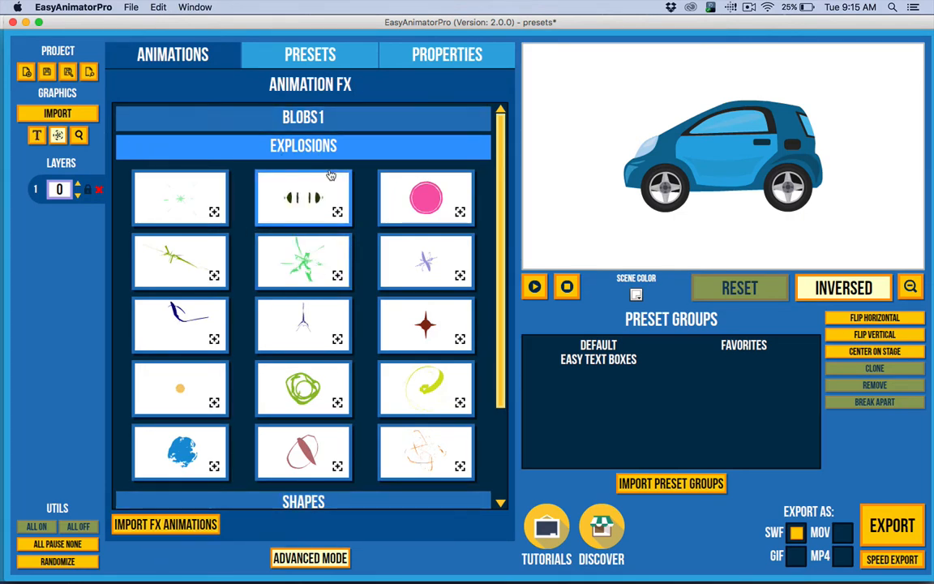
{"action": "left_click", "coordinate": [379, 131]}
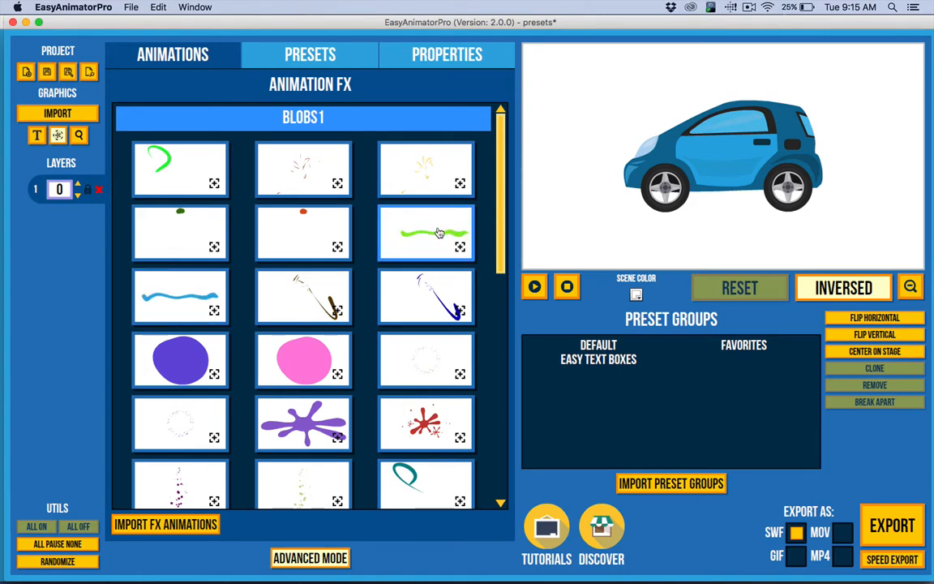
{"action": "scroll", "coordinate": [427, 302], "scroll_direction": "down", "scroll_amount": 10}
{"action": "scroll", "coordinate": [427, 301], "scroll_direction": "up", "scroll_amount": 10}
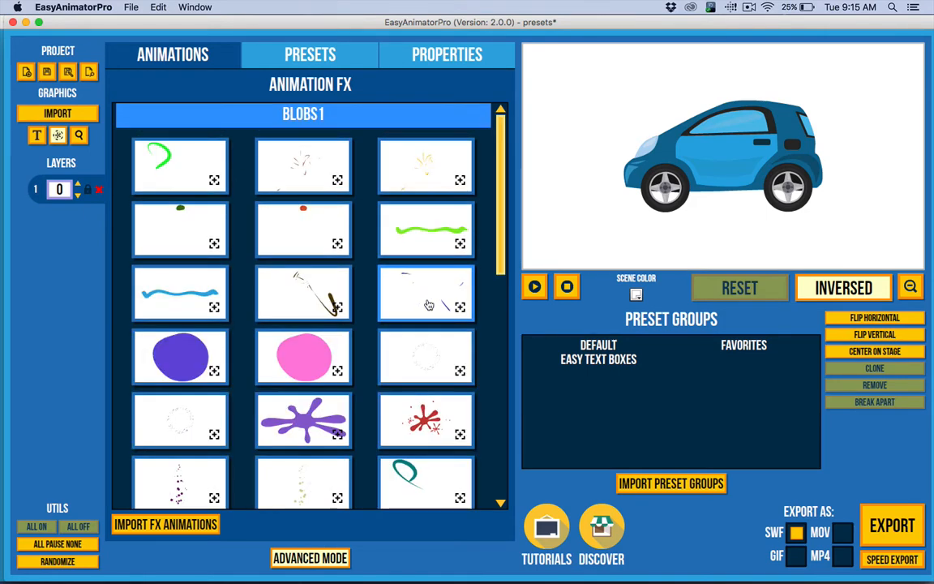
{"action": "scroll", "coordinate": [429, 305], "scroll_direction": "down", "scroll_amount": 10}
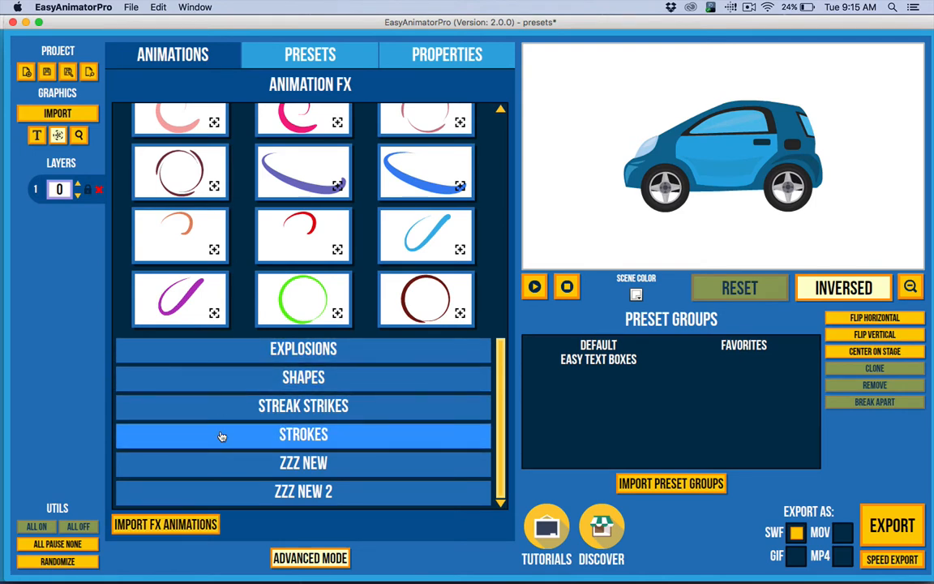
Examine the Explosions and Streak Strikes animation effects, and return to the Blobs1 category.
{"action": "left_click", "coordinate": [210, 349]}
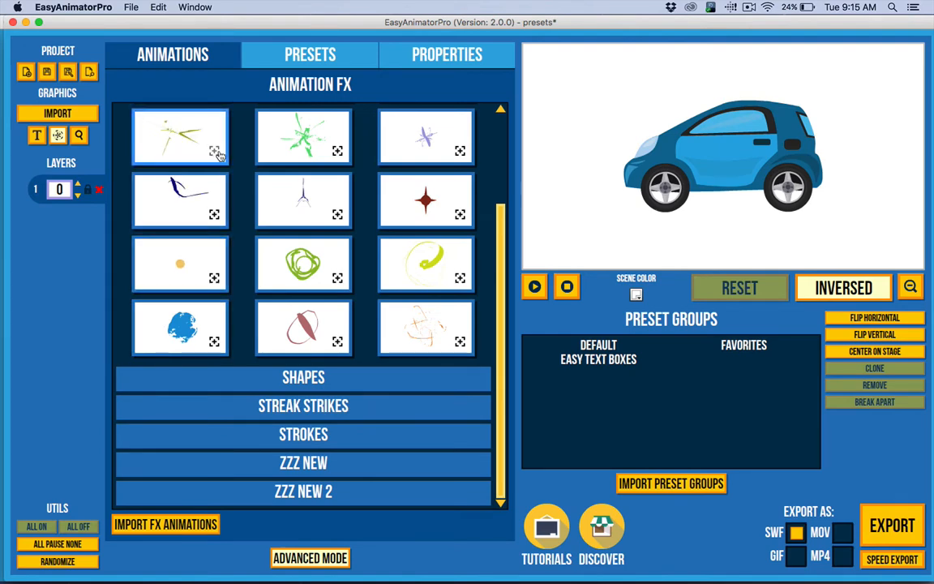
{"action": "scroll", "coordinate": [217, 154], "scroll_direction": "up", "scroll_amount": 3}
{"action": "scroll", "coordinate": [300, 201], "scroll_direction": "down", "scroll_amount": 3}
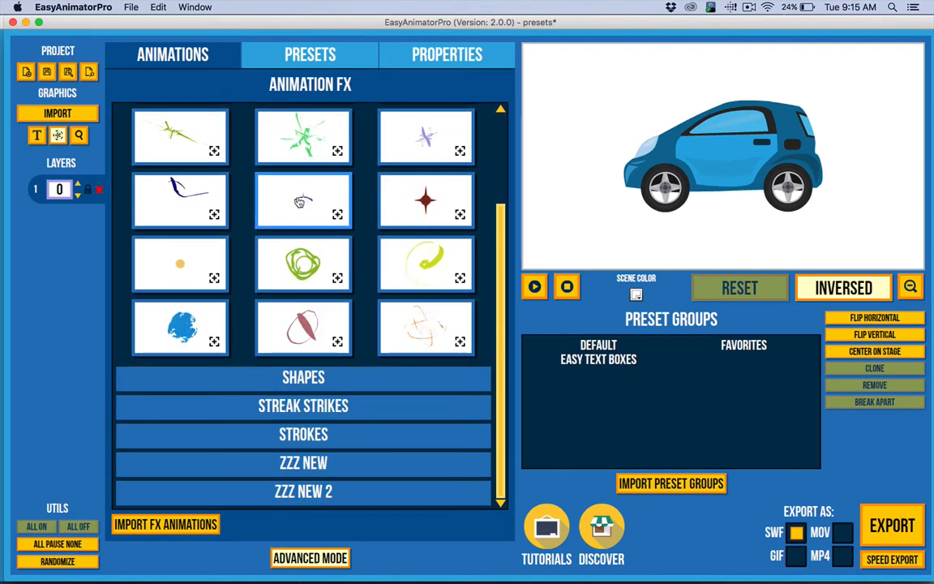
{"action": "scroll", "coordinate": [299, 201], "scroll_direction": "up", "scroll_amount": 3}
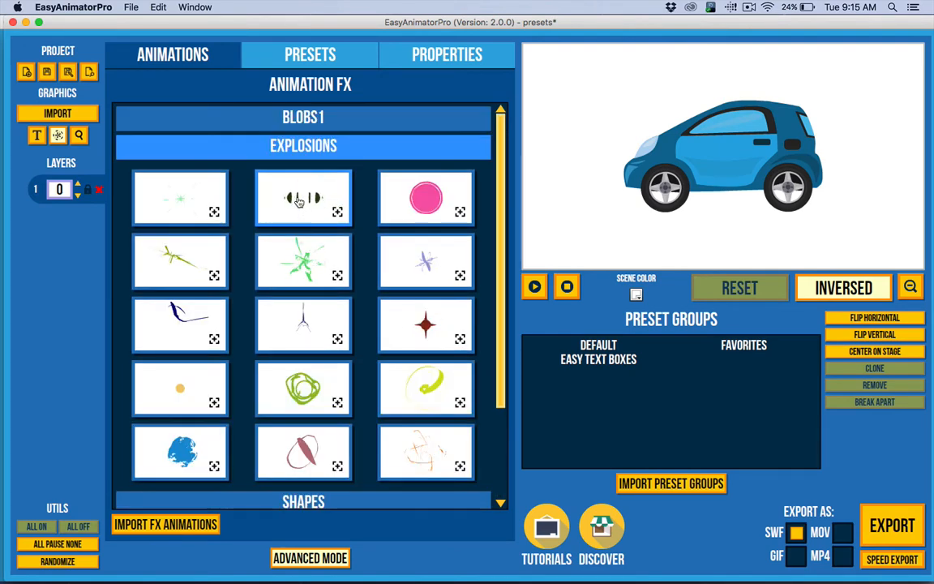
{"action": "scroll", "coordinate": [402, 299], "scroll_direction": "down", "scroll_amount": 3}
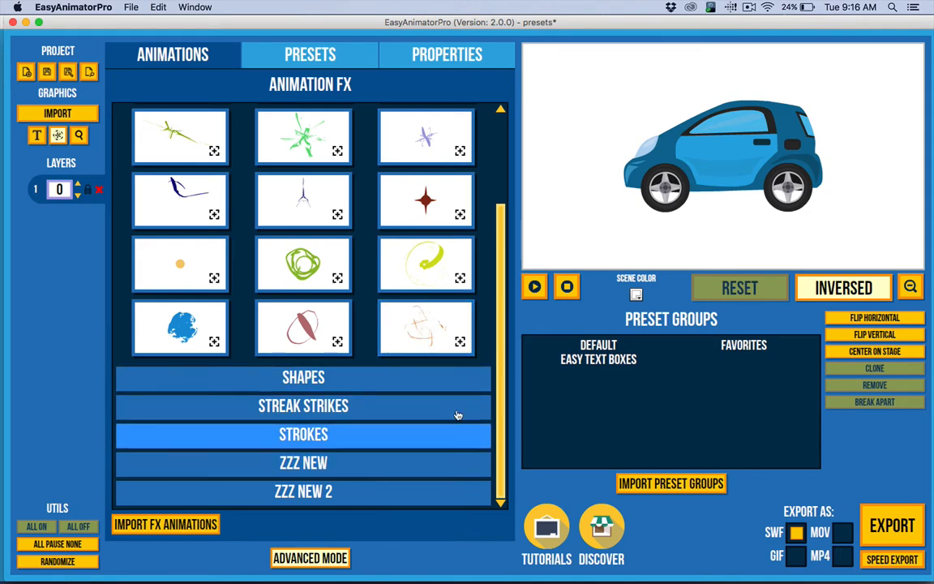
{"action": "left_click", "coordinate": [393, 408]}
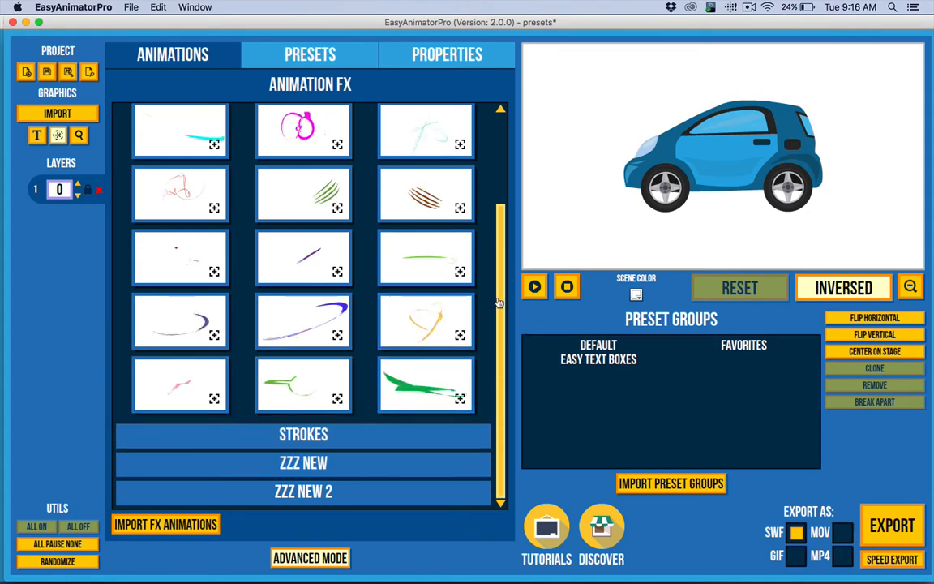
{"action": "left_click_drag", "start_coordinate": [501, 303], "coordinate": [477, 307]}
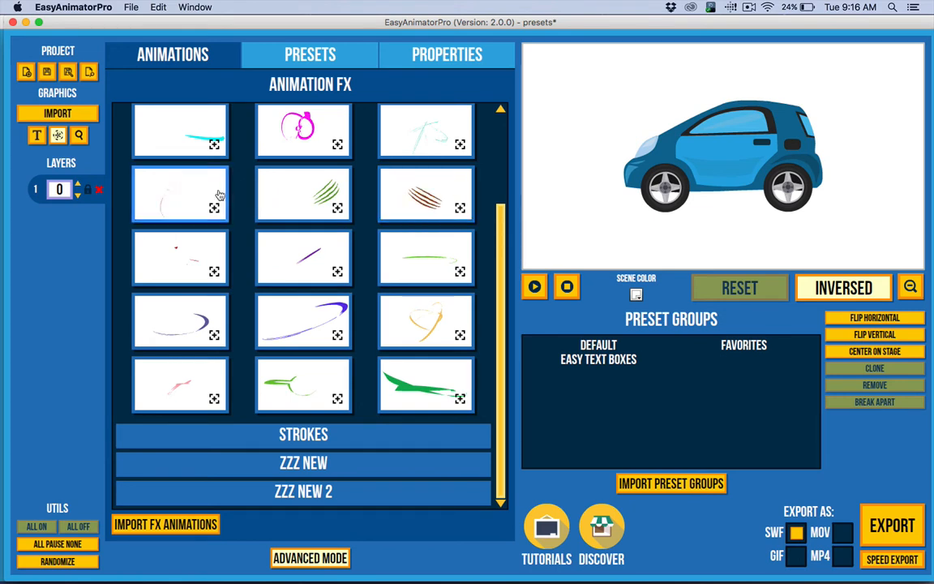
{"action": "left_click_drag", "start_coordinate": [501, 217], "coordinate": [496, 79]}
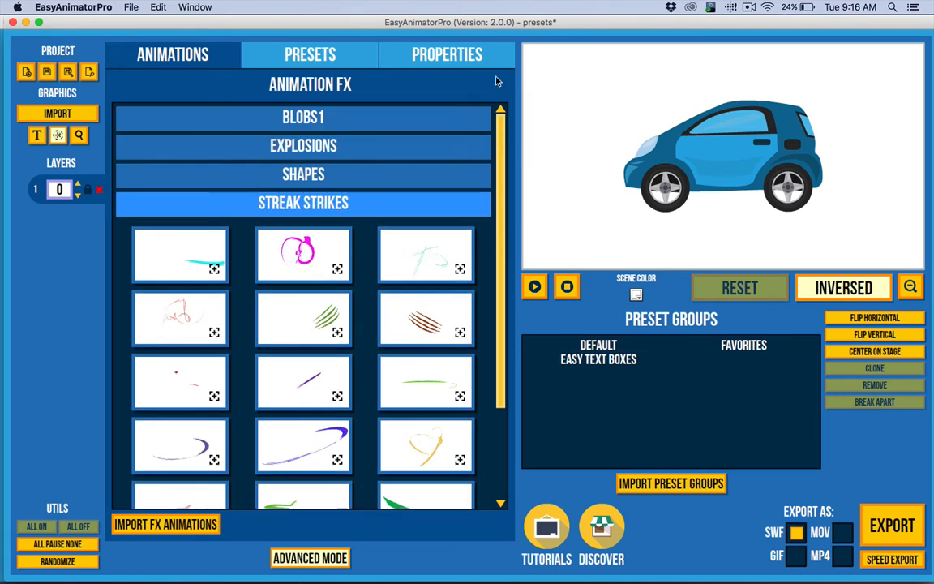
{"action": "left_click", "coordinate": [351, 120]}
Remove the car graphic from the scene and confirm its removal.
{"action": "left_click", "coordinate": [772, 187]}
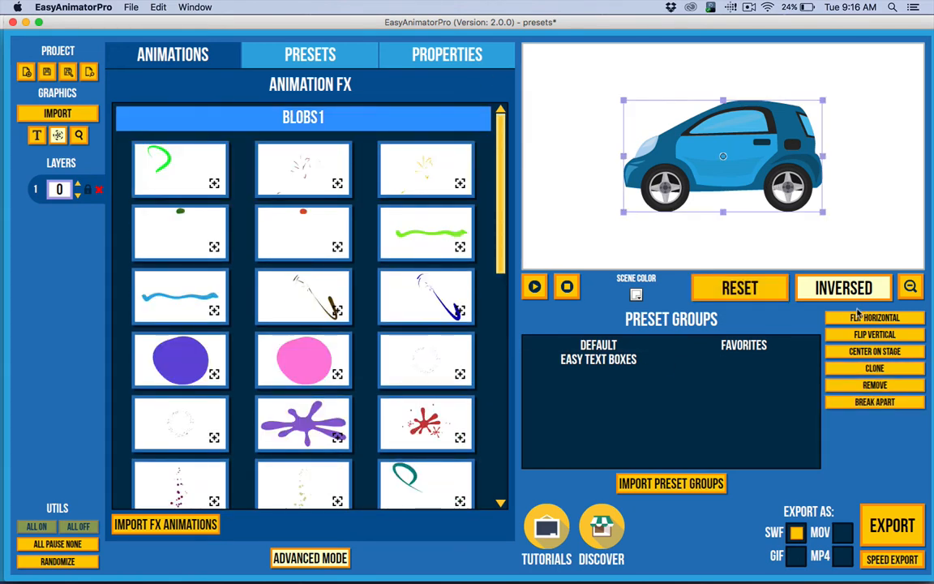
{"action": "left_click", "coordinate": [874, 385]}
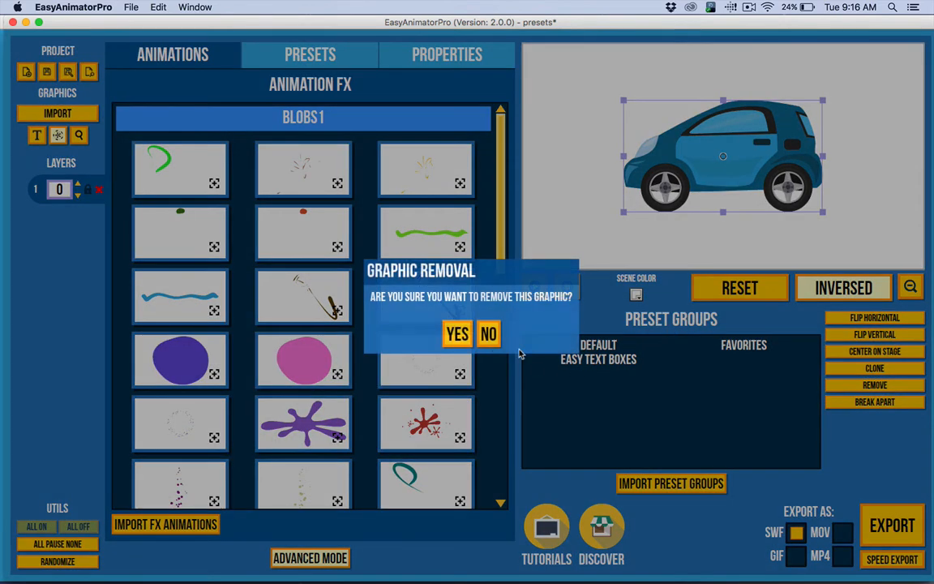
{"action": "left_click", "coordinate": [456, 333]}
Add the thick blue curved swoosh effect from Blobs1 to the scene and shift its dark red stroke up and to the right.
{"action": "mouse_move", "coordinate": [504, 257]}
{"action": "left_mouse_down"}
{"action": "mouse_move", "coordinate": [483, 365]}
{"action": "mouse_move", "coordinate": [445, 409]}
{"action": "left_mouse_up"}
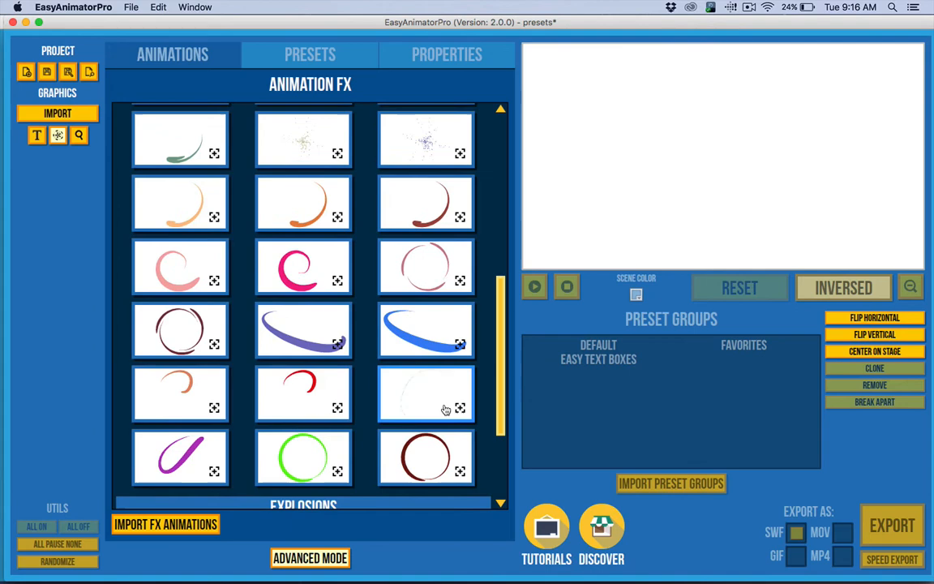
{"action": "left_click", "coordinate": [410, 336]}
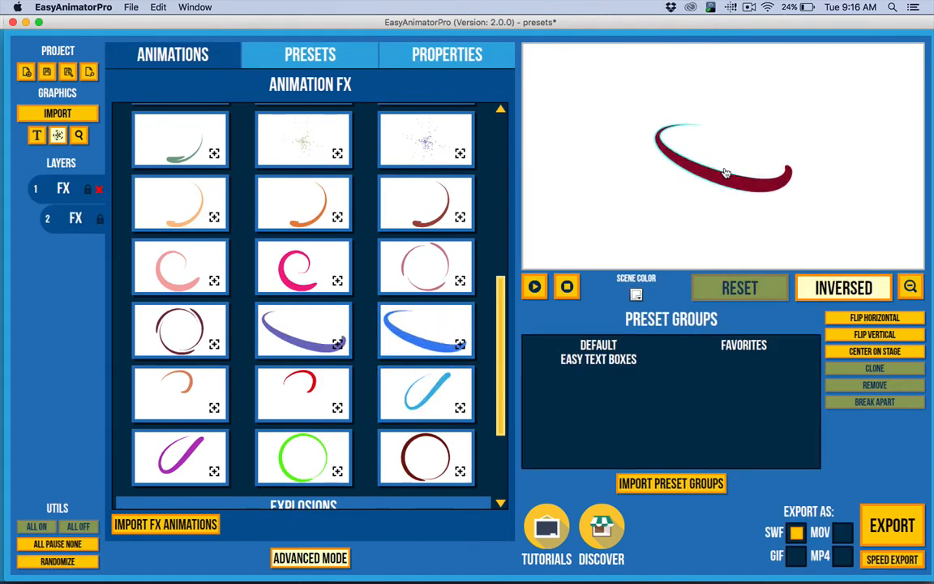
{"action": "left_click", "coordinate": [725, 173]}
Recolor the turquoise swoosh stroke on layer 2 to red.
{"action": "left_click", "coordinate": [740, 194]}
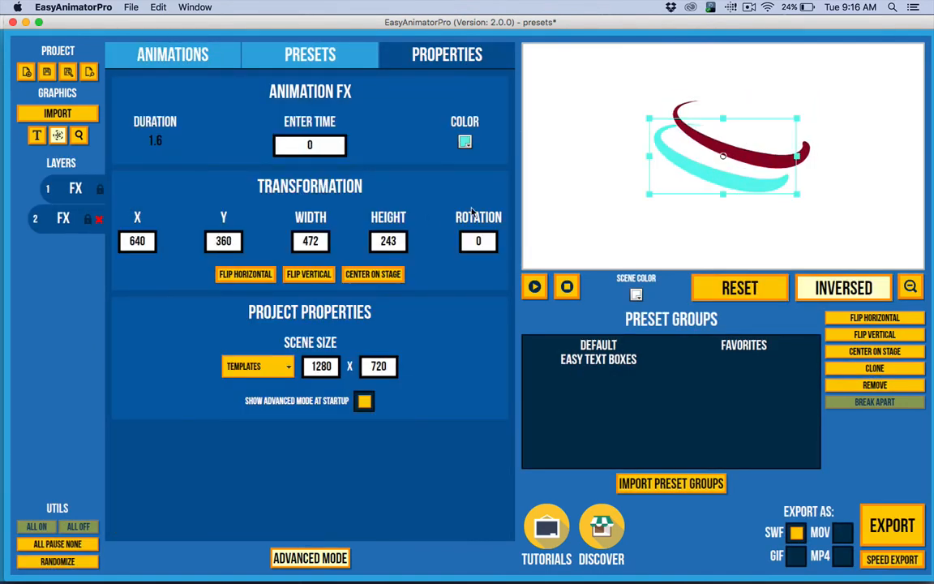
{"action": "left_click", "coordinate": [465, 144]}
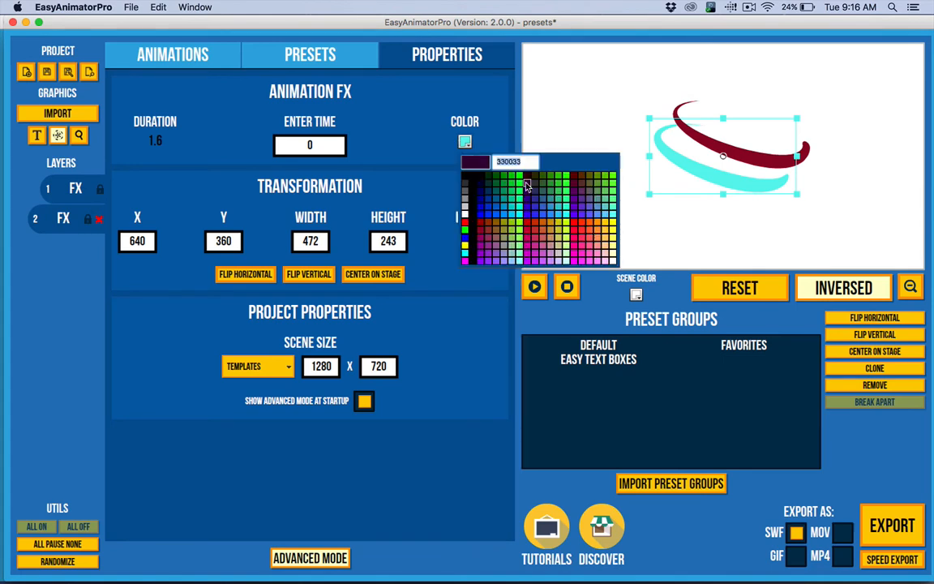
{"action": "left_click", "coordinate": [528, 226]}
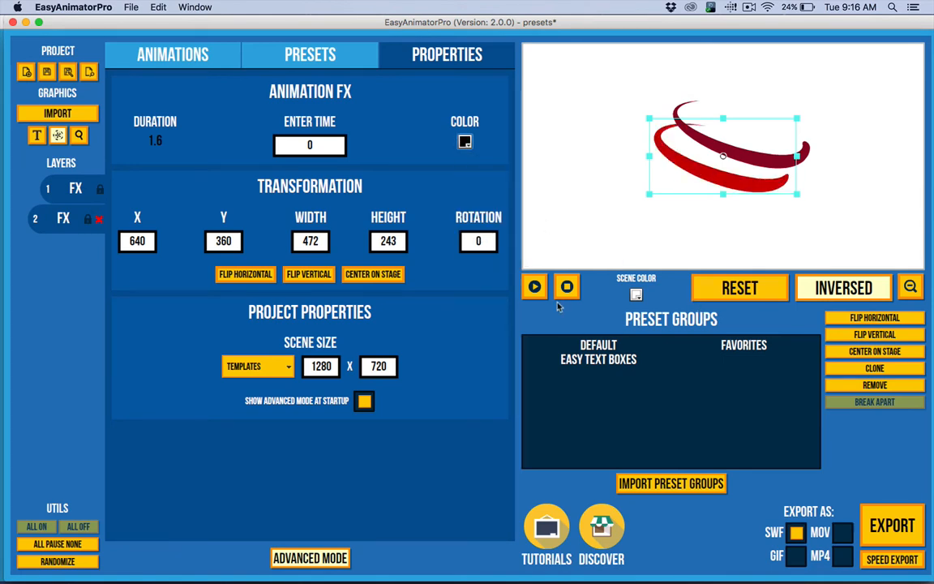
Move the red stroke to about X 669, Y 309 so it overlaps the dark red one, and preview the animation.
{"action": "left_click_drag", "start_coordinate": [740, 172], "coordinate": [768, 147]}
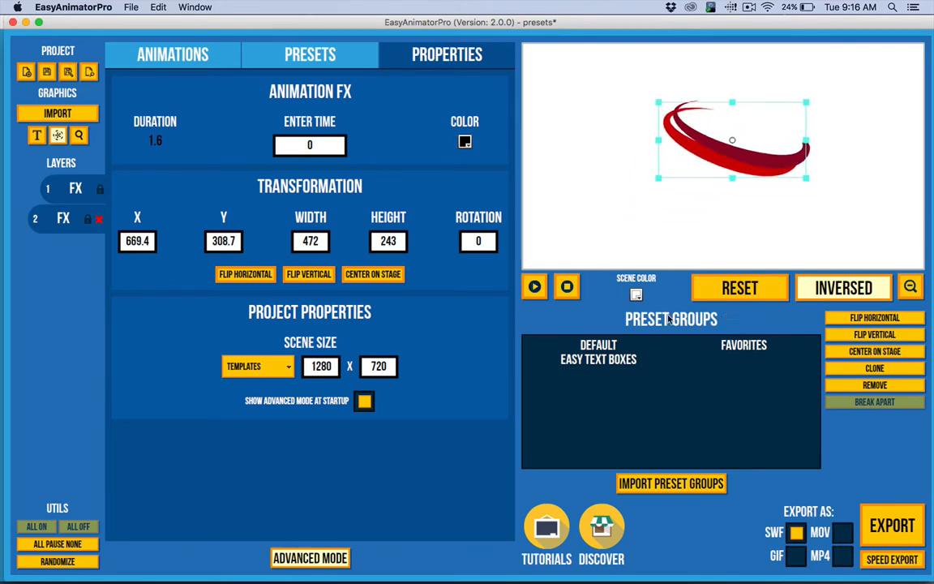
{"action": "left_click", "coordinate": [535, 290]}
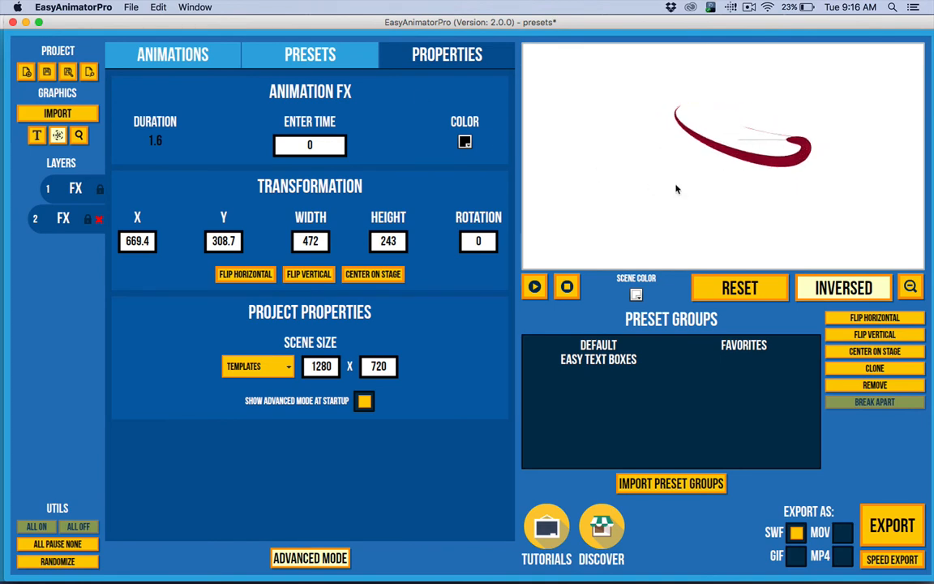
{"action": "left_click", "coordinate": [567, 286]}
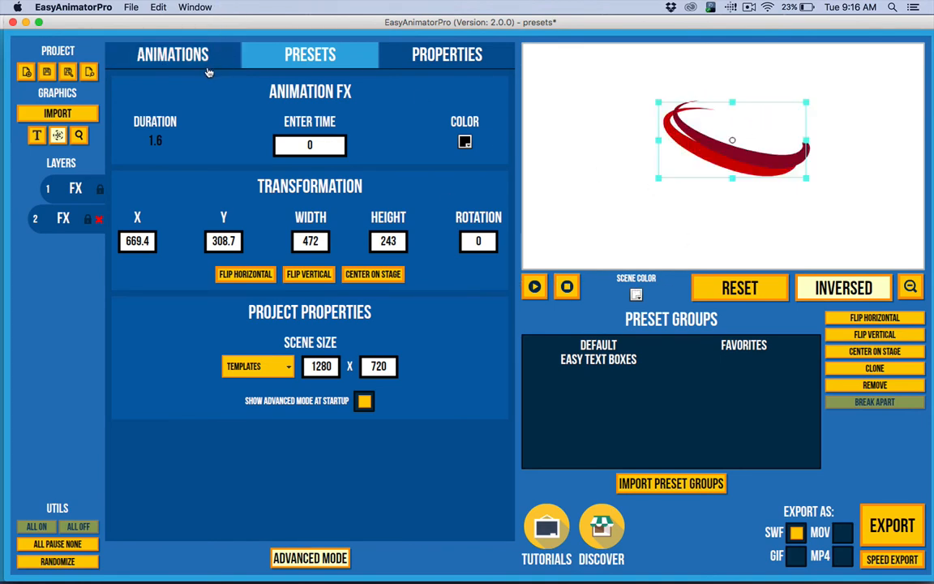
Look over the Default presets, and browse the Blobs1 effects and the remaining category headings in the Animation FX library.
{"action": "left_click", "coordinate": [64, 142]}
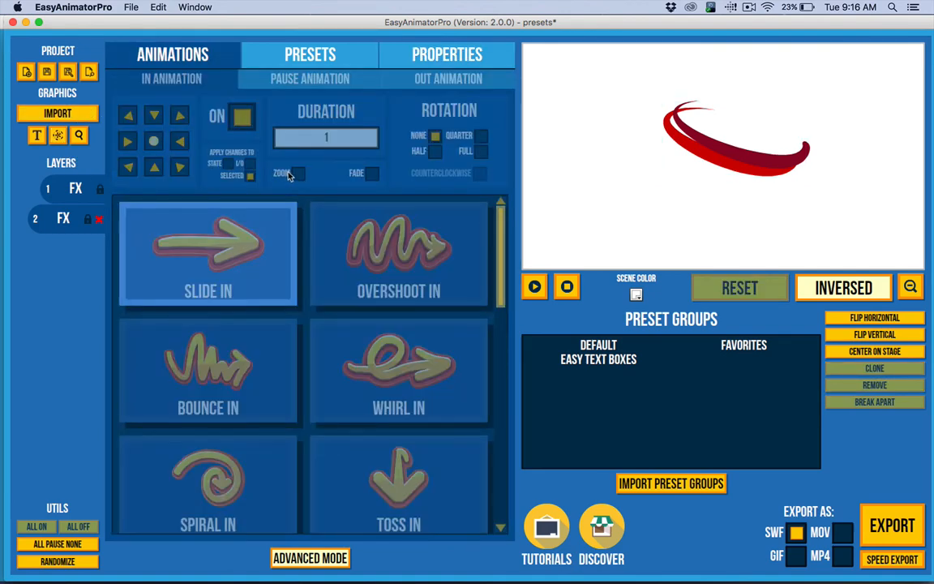
{"action": "left_click", "coordinate": [308, 65]}
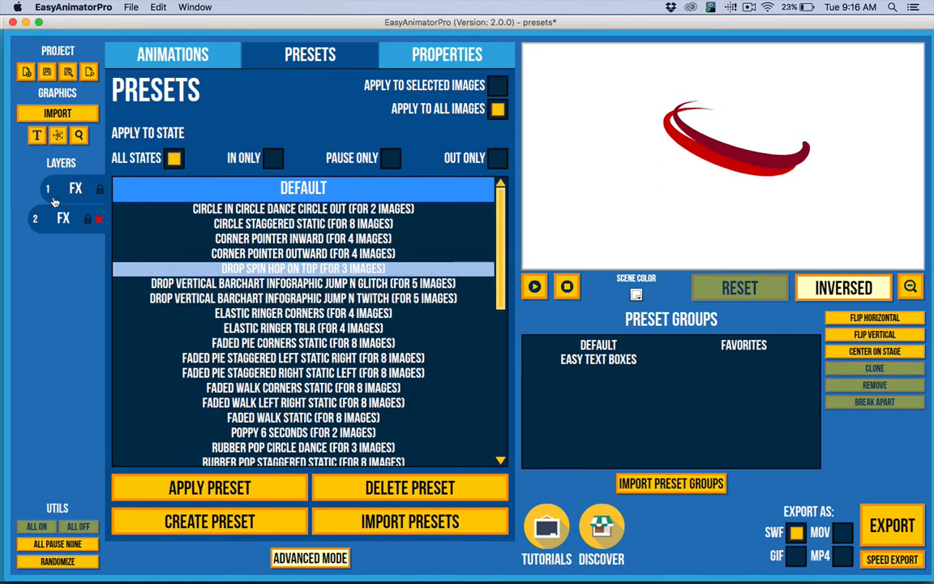
{"action": "left_click", "coordinate": [55, 132]}
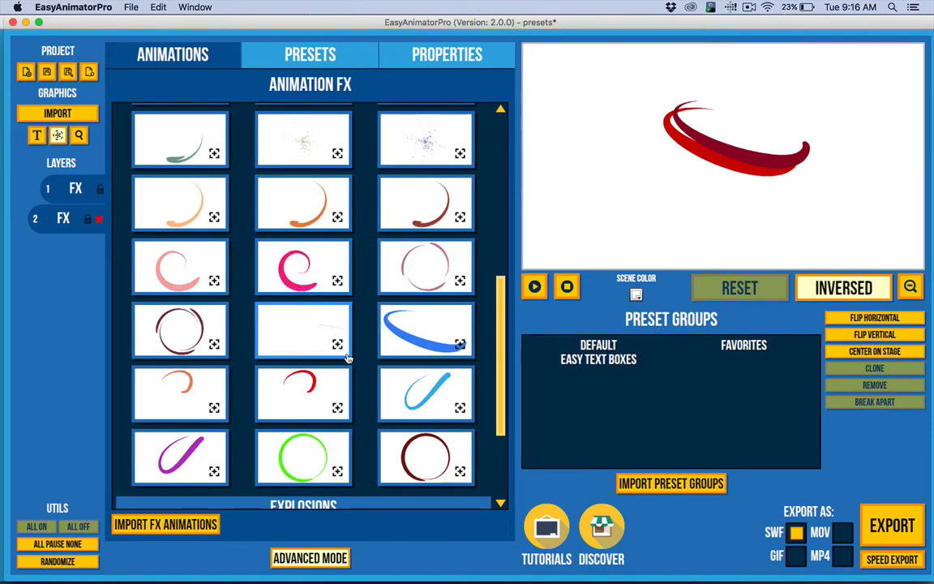
{"action": "left_click_drag", "start_coordinate": [501, 357], "coordinate": [498, 420]}
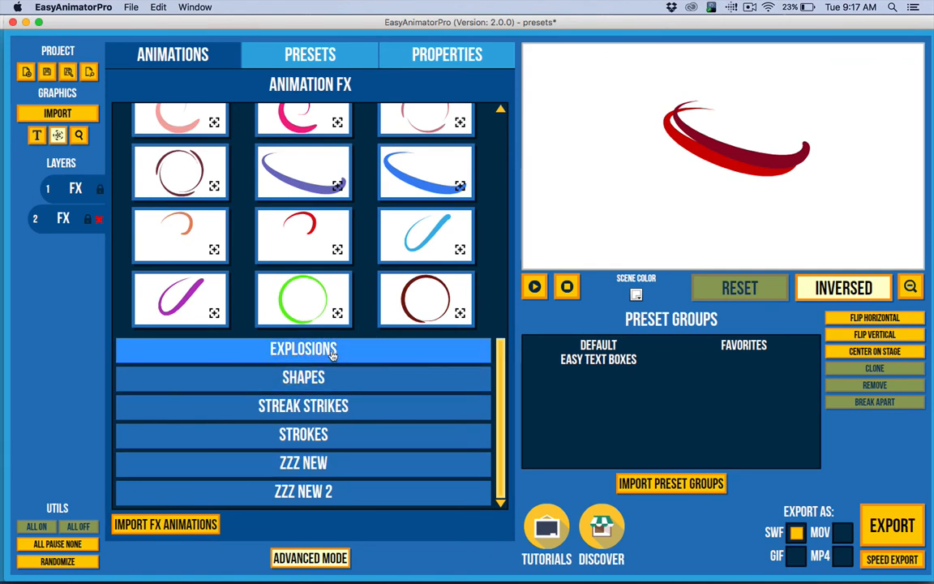
{"action": "scroll", "coordinate": [336, 355], "scroll_direction": "up", "scroll_amount": 3}
{"action": "scroll", "coordinate": [335, 354], "scroll_direction": "down", "scroll_amount": 3}
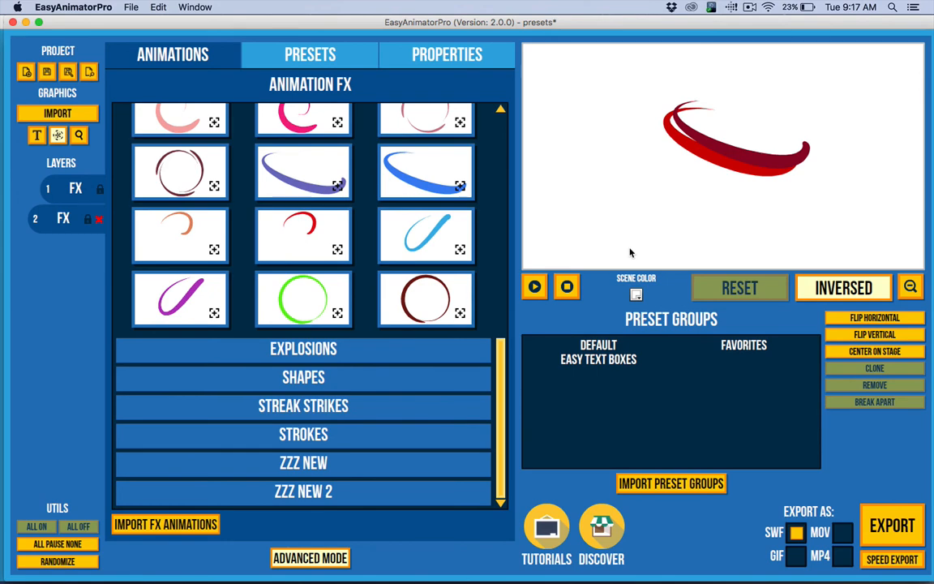
{"action": "scroll", "coordinate": [247, 166], "scroll_direction": "up", "scroll_amount": 10}
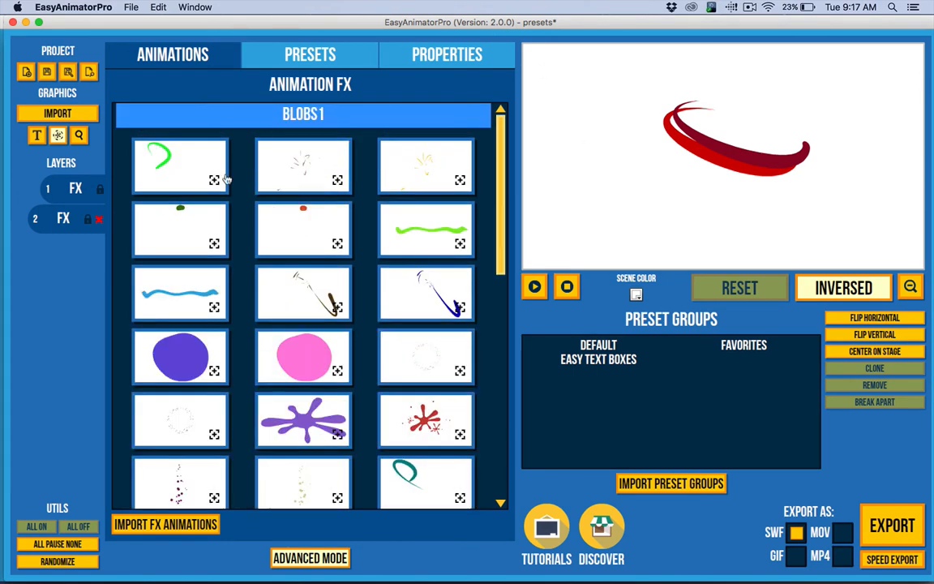
{"action": "scroll", "coordinate": [500, 403], "scroll_direction": "down", "scroll_amount": 5}
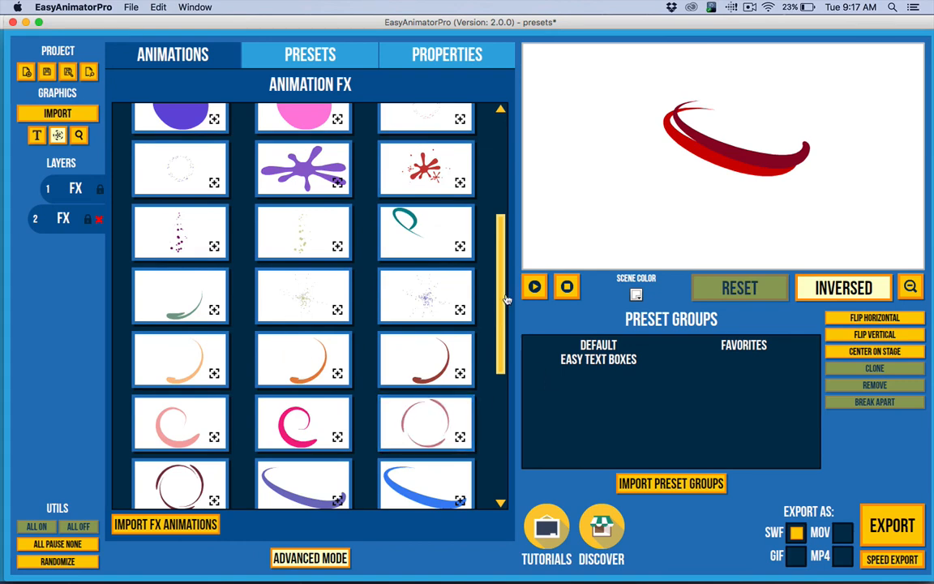
{"action": "left_click_drag", "start_coordinate": [503, 317], "coordinate": [521, 157]}
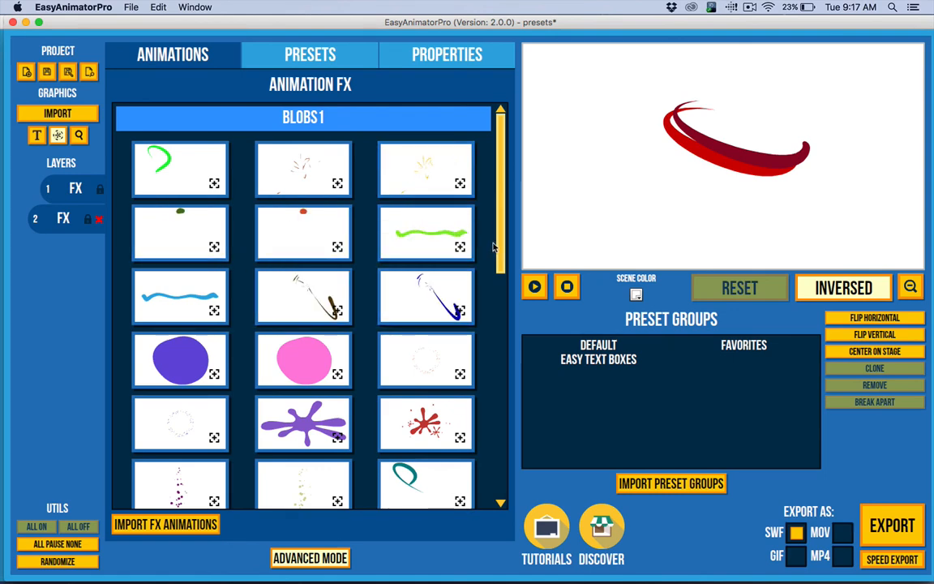
{"action": "scroll", "coordinate": [493, 247], "scroll_direction": "down", "scroll_amount": 10}
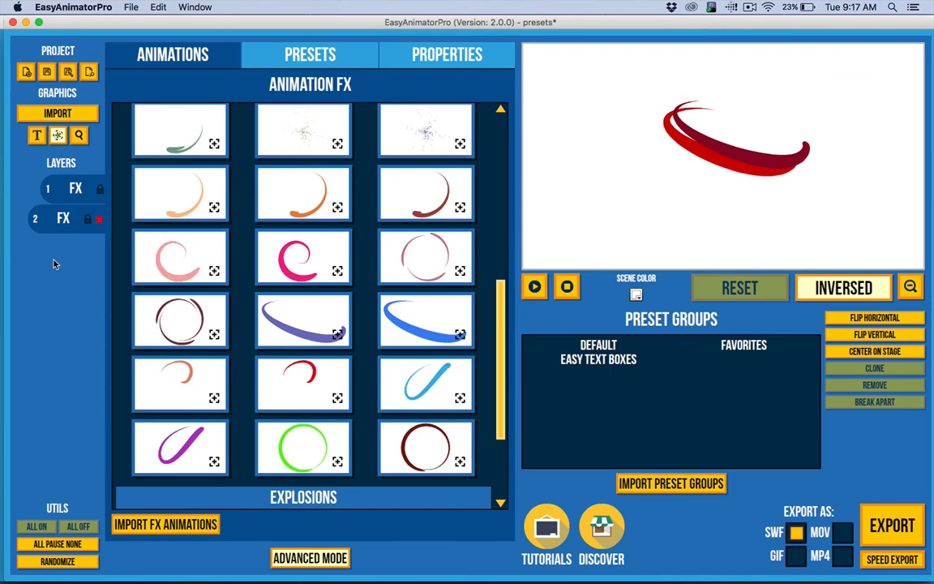
{"action": "left_click", "coordinate": [36, 135]}
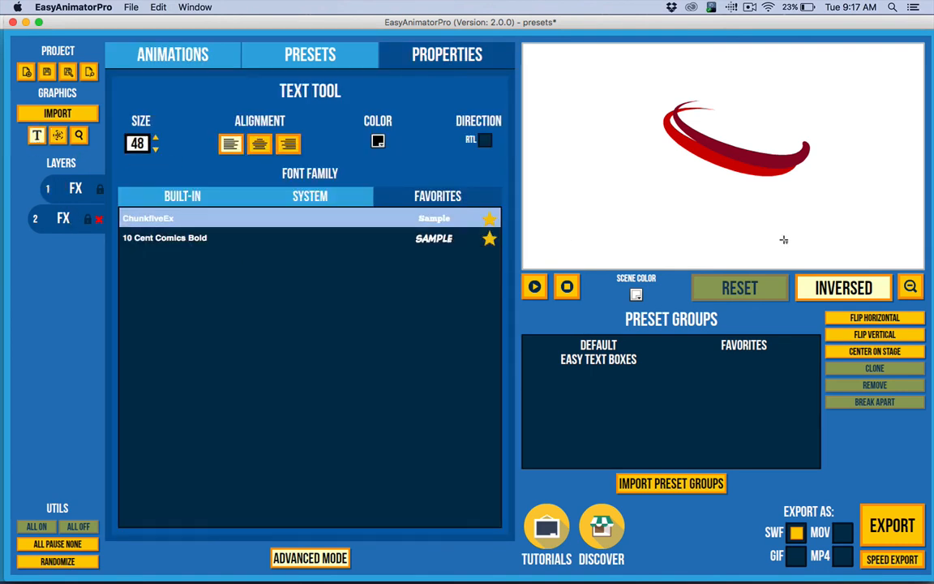
{"action": "left_click", "coordinate": [773, 168]}
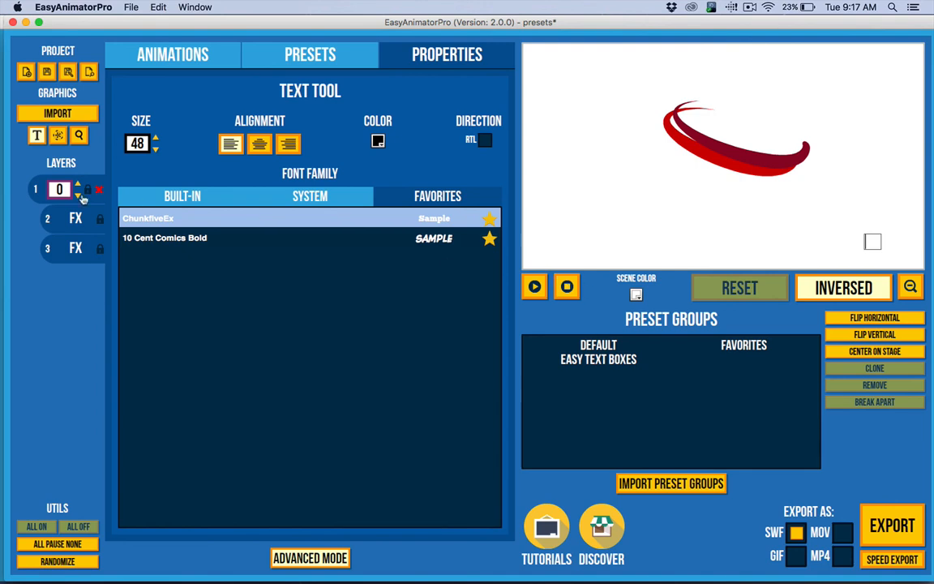
{"action": "left_click", "coordinate": [35, 134]}
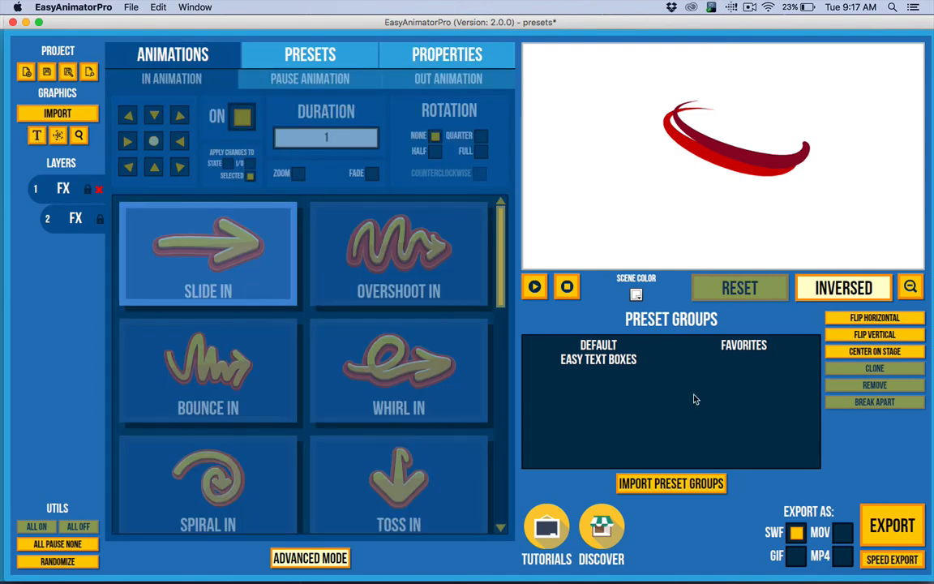